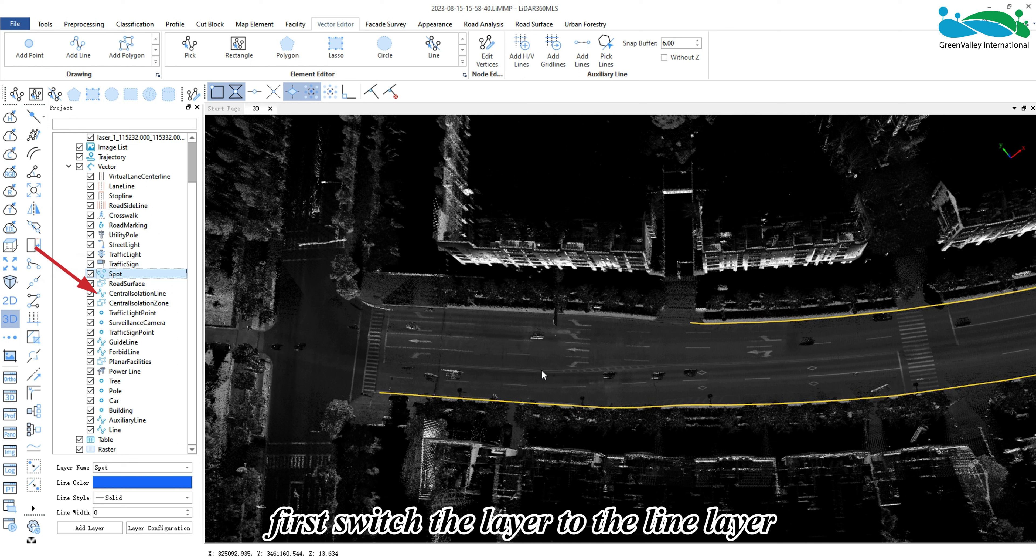
Step: Start a new line on the CentralIsolationLine layer and place its first vertices along the curb beside the crosswalk
left_click(126, 293)
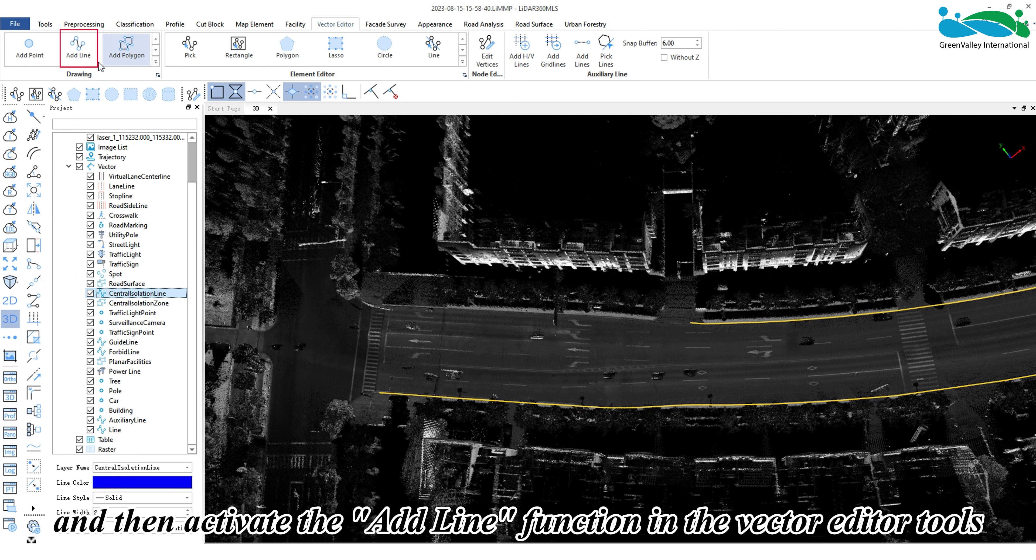
left_click(82, 46)
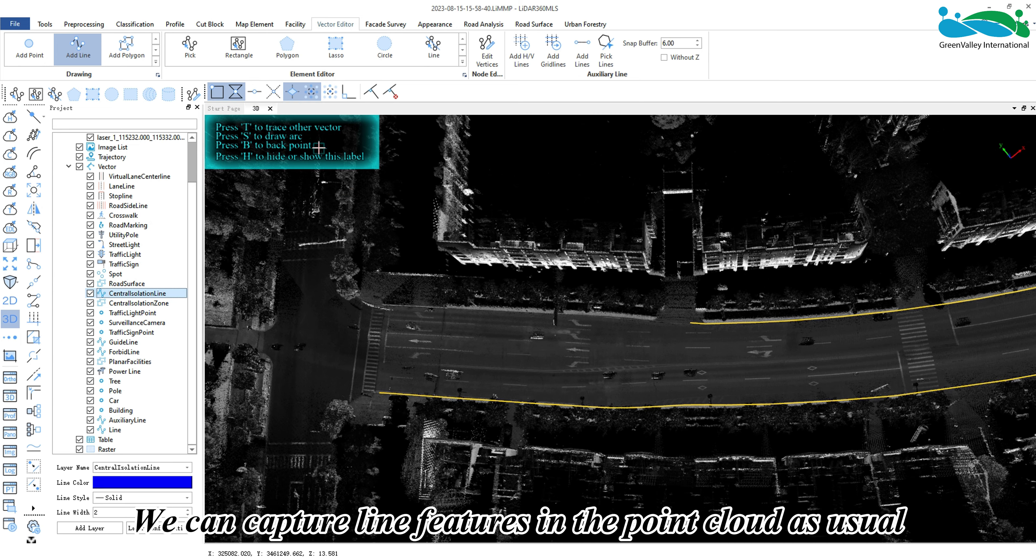
scroll(357, 307, "up", 3)
middle_click_drag(409, 303, 542, 310)
scroll(542, 311, "up", 5)
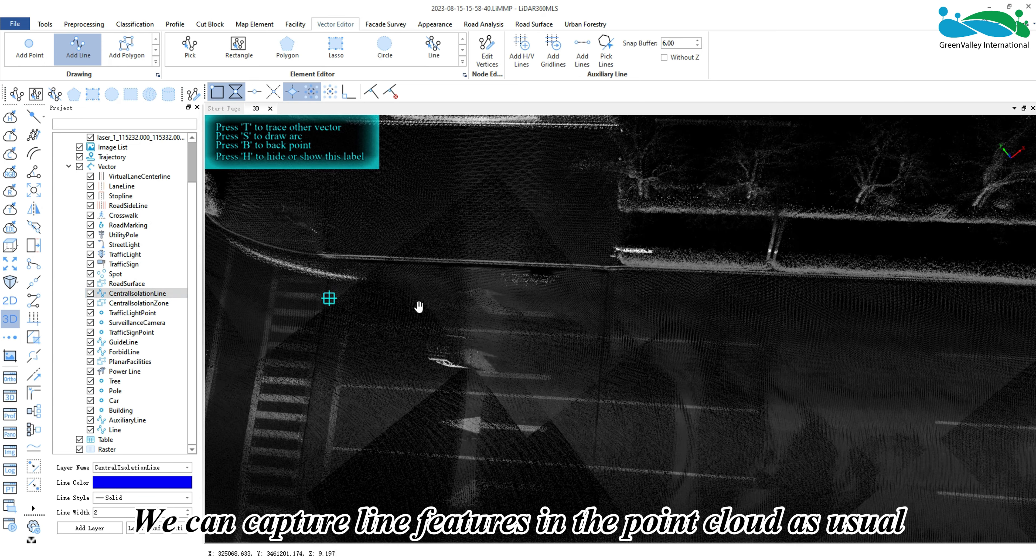
left_click(387, 298)
left_click(599, 305)
left_click(754, 315)
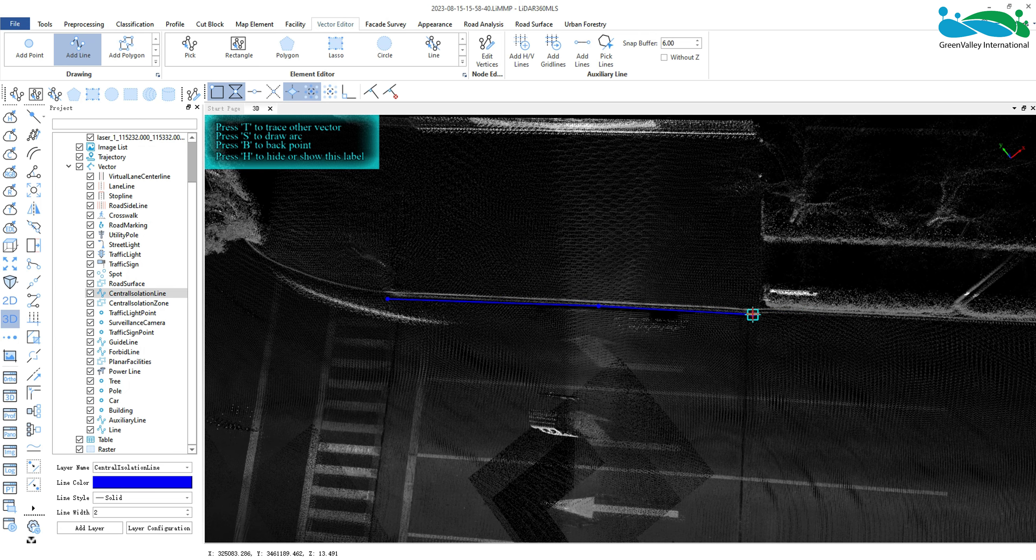
Step: Extend the line with manual vertices along the planting strip curb up to the gap before the existing yellow line
left_click(821, 315)
middle_click_drag(821, 315, 266, 321)
left_click(975, 353)
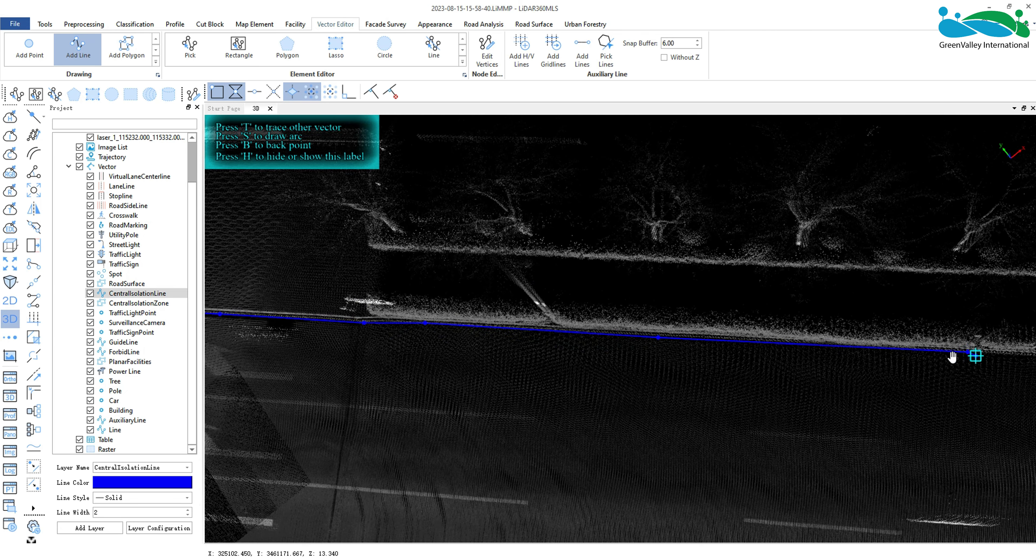
middle_click_drag(951, 356, 423, 380)
left_click(724, 370)
left_click(552, 377)
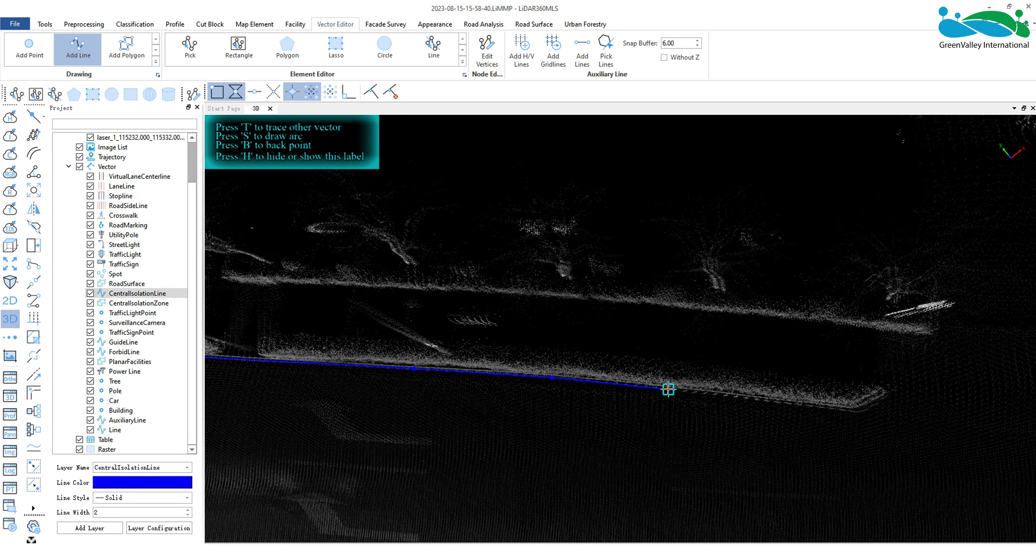
left_click(669, 389)
left_click(828, 407)
left_click(855, 409)
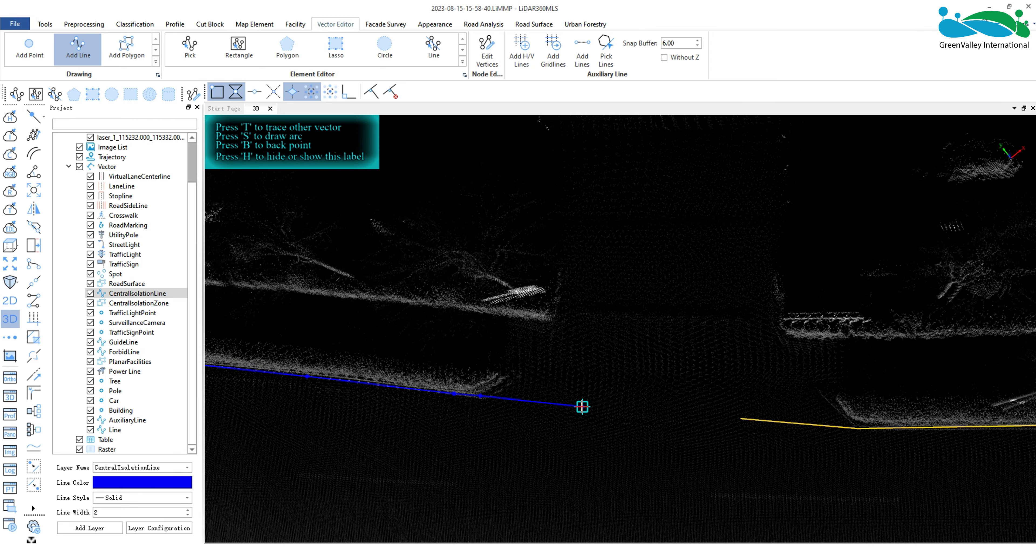
left_click(775, 405)
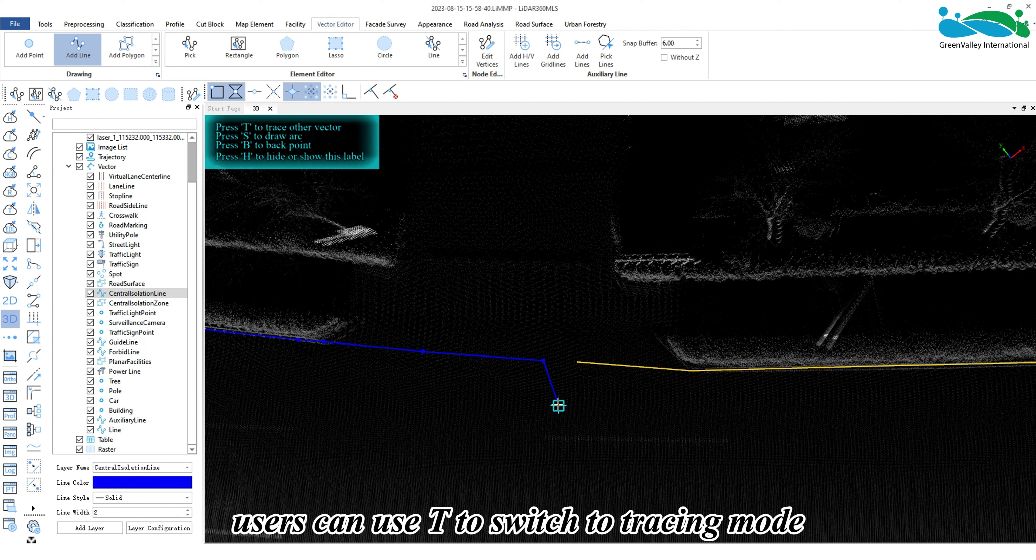
Step: In tracing mode, trace the existing yellow road-edge line from its near endpoint along the curve past the crosswalk
key("t")
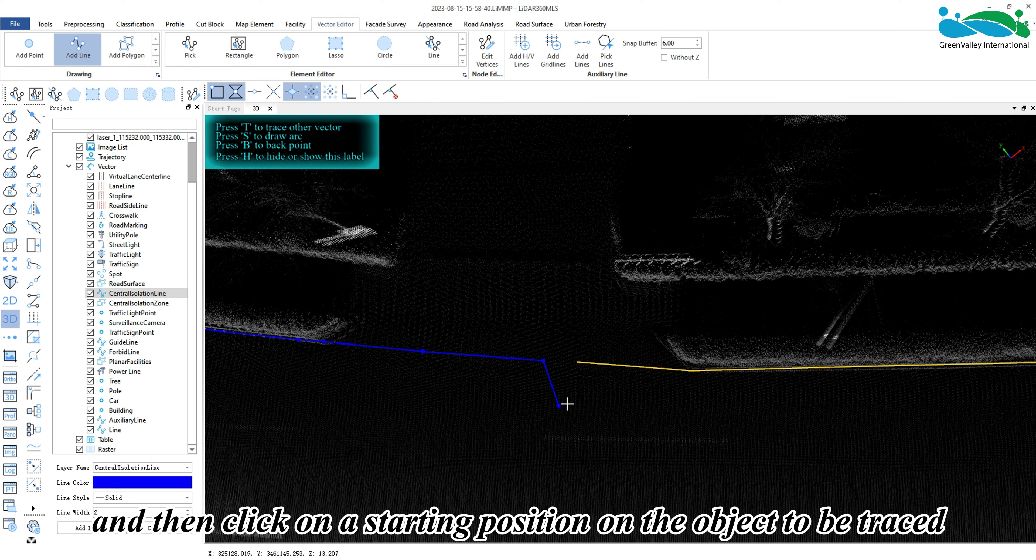
left_click(577, 361)
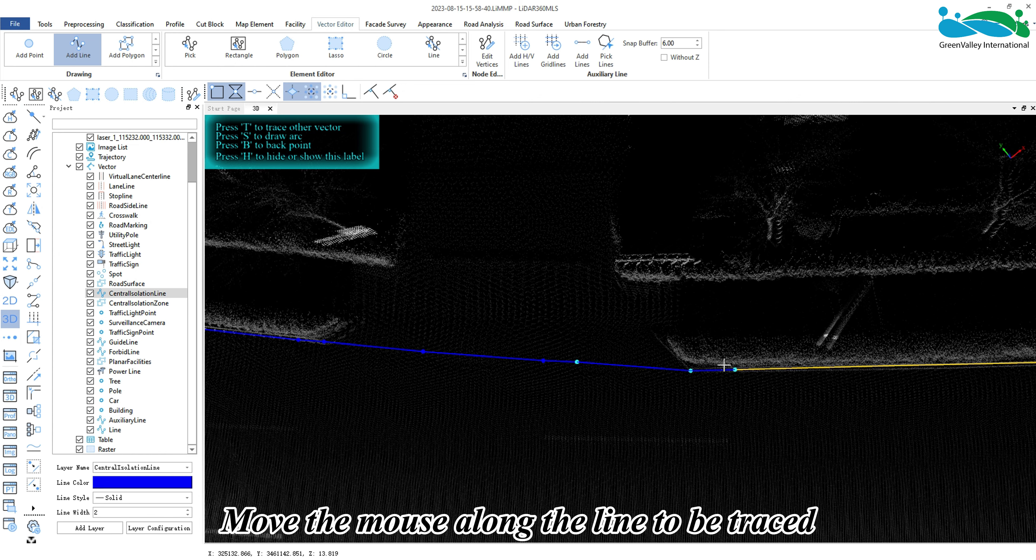
middle_click_drag(869, 366, 615, 394)
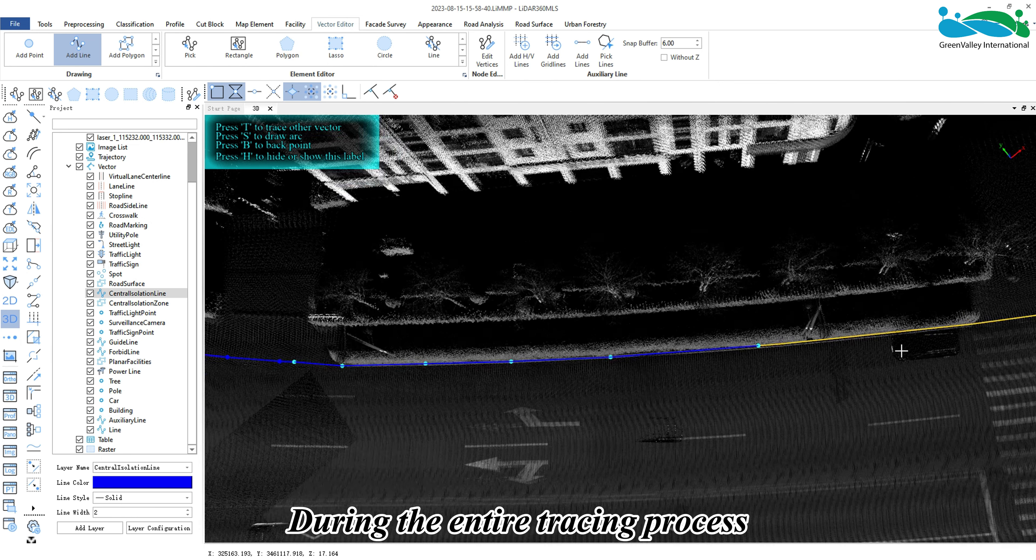
scroll(752, 325, "down", 5)
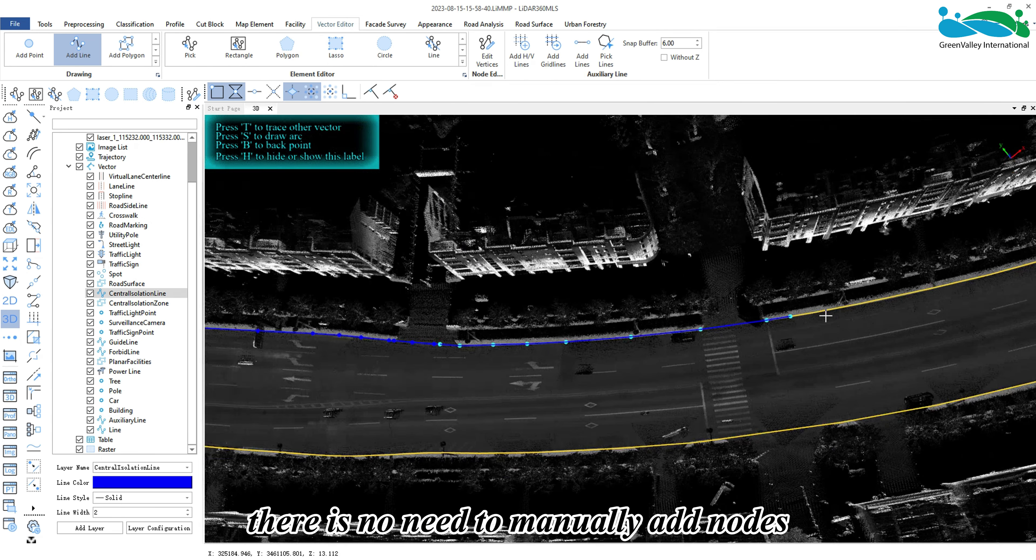
left_click_drag(763, 313, 661, 347)
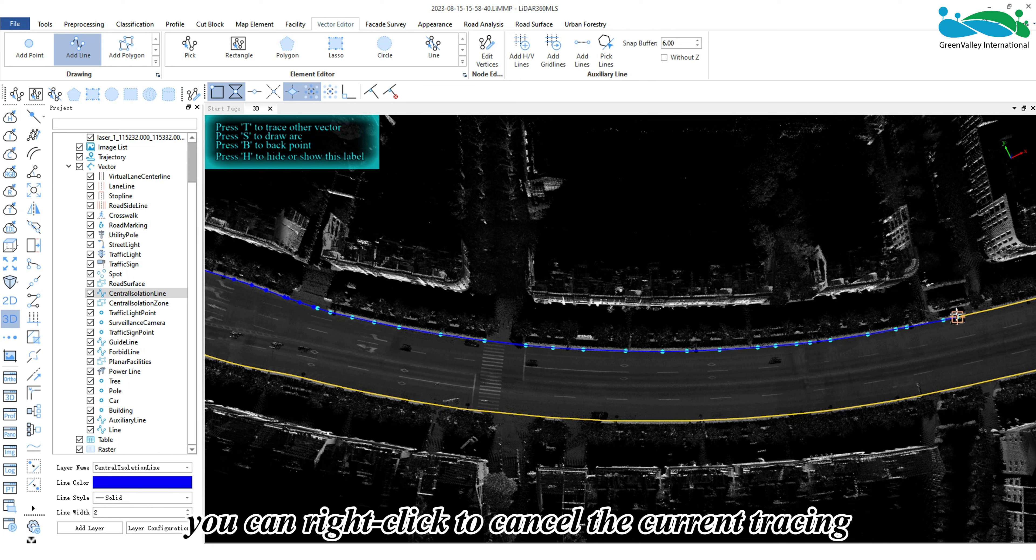
right_click(957, 316)
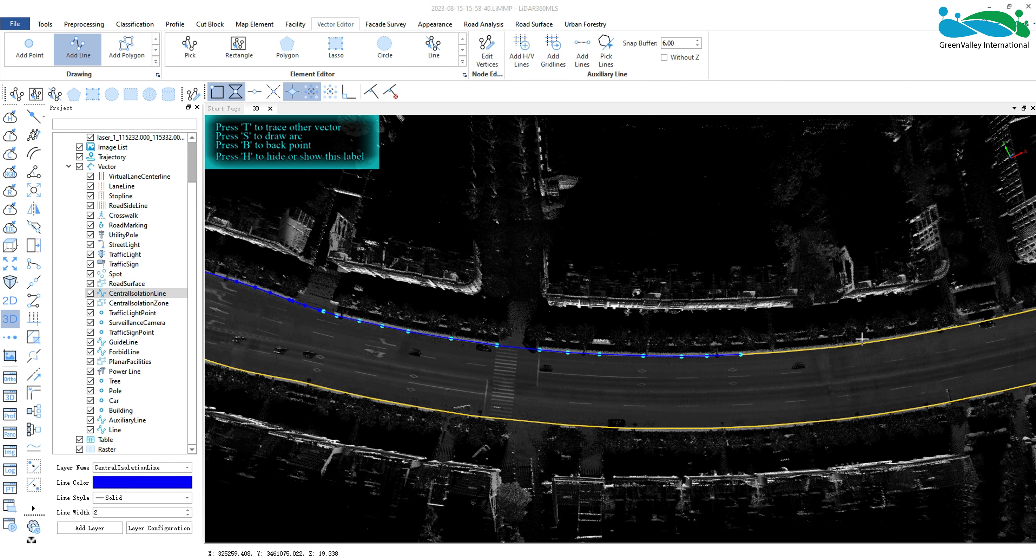
Step: Continue tracing the yellow line to its far endpoint at the intersection and end the trace there
mouse_move(896, 338)
middle_mouse_down()
mouse_move(528, 363)
mouse_move(578, 379)
middle_mouse_up()
mouse_move(848, 320)
middle_mouse_down()
mouse_move(712, 340)
mouse_move(401, 428)
middle_mouse_up()
scroll(778, 327, "up", 6)
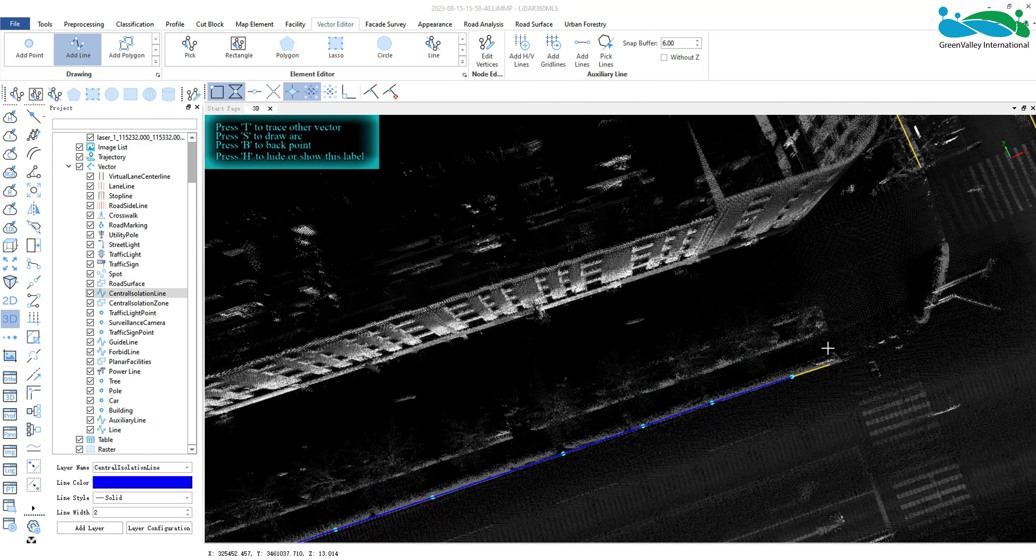
scroll(828, 348, "up", 2)
middle_click_drag(742, 351, 595, 364)
scroll(690, 368, "up", 2)
middle_click_drag(676, 373, 655, 342)
left_click(663, 362)
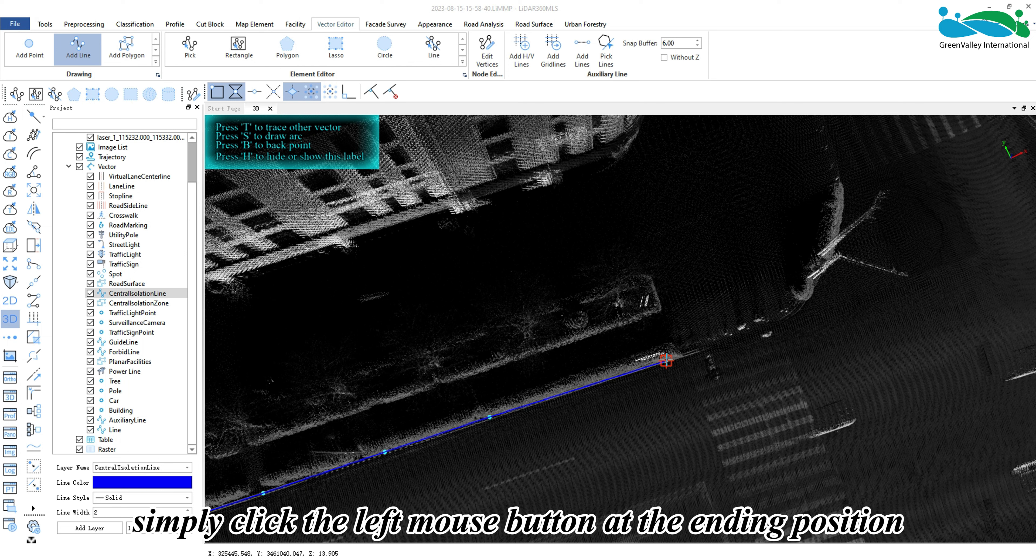
left_click(667, 361)
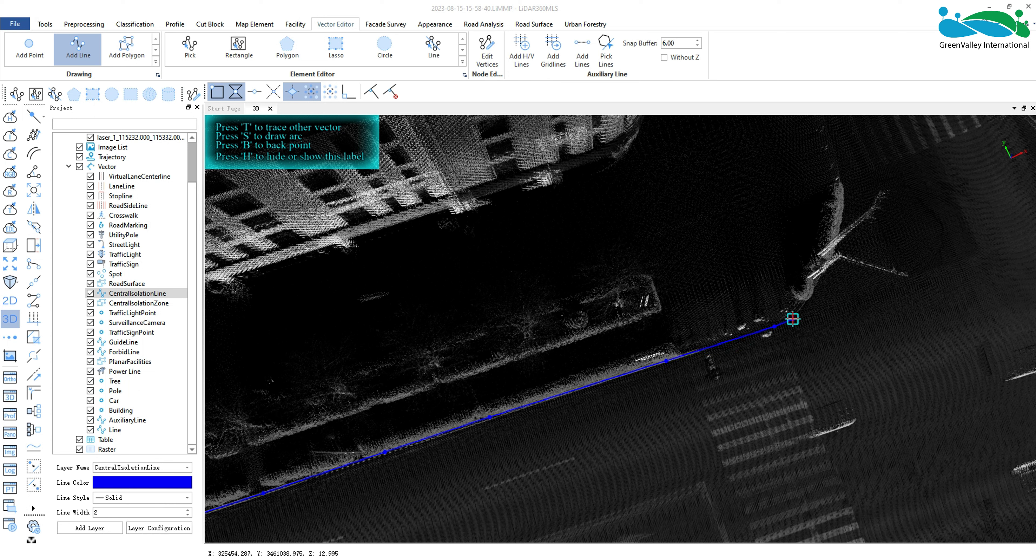
Step: Extend the line beyond the traced section to the curb corner at the intersection and finish it
left_click(799, 313)
right_click(801, 311)
scroll(492, 408, "down", 5)
middle_click_drag(556, 411, 726, 383)
scroll(509, 413, "down", 3)
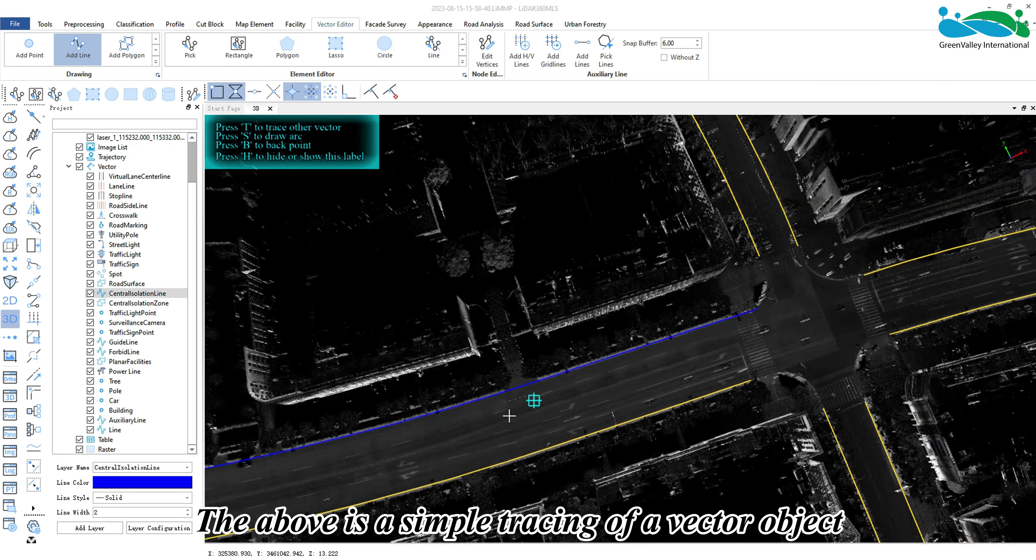
mouse_move(509, 413)
middle_mouse_down()
mouse_move(749, 396)
mouse_move(571, 411)
middle_mouse_up()
scroll(495, 412, "down", 2)
middle_click_drag(432, 413, 518, 437)
scroll(519, 432, "down", 1)
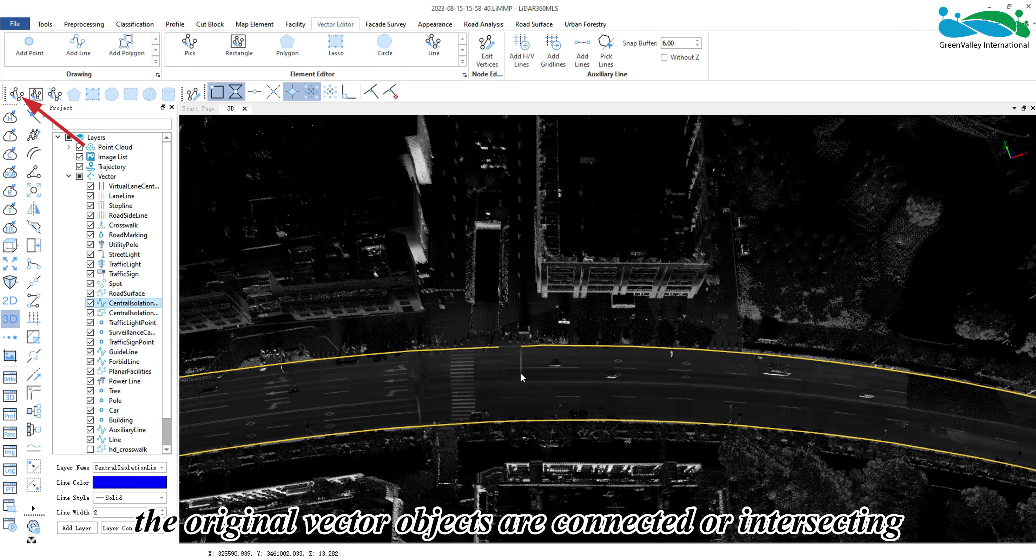
Step: Start another line on the CentralIsolationLine layer with vertices along the curb leading to the next yellow line's start
left_click(17, 93)
left_click(719, 357)
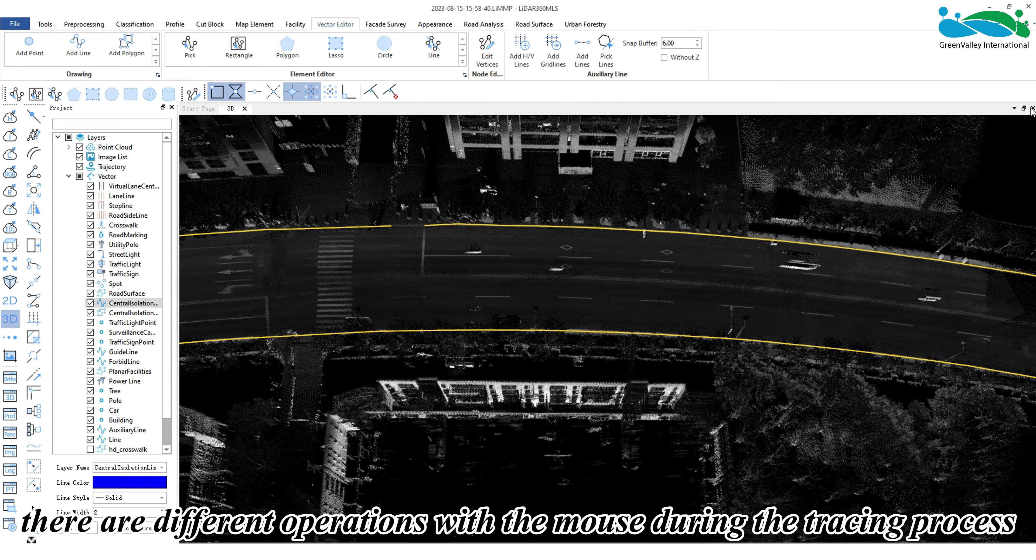
scroll(663, 294, "up", 3)
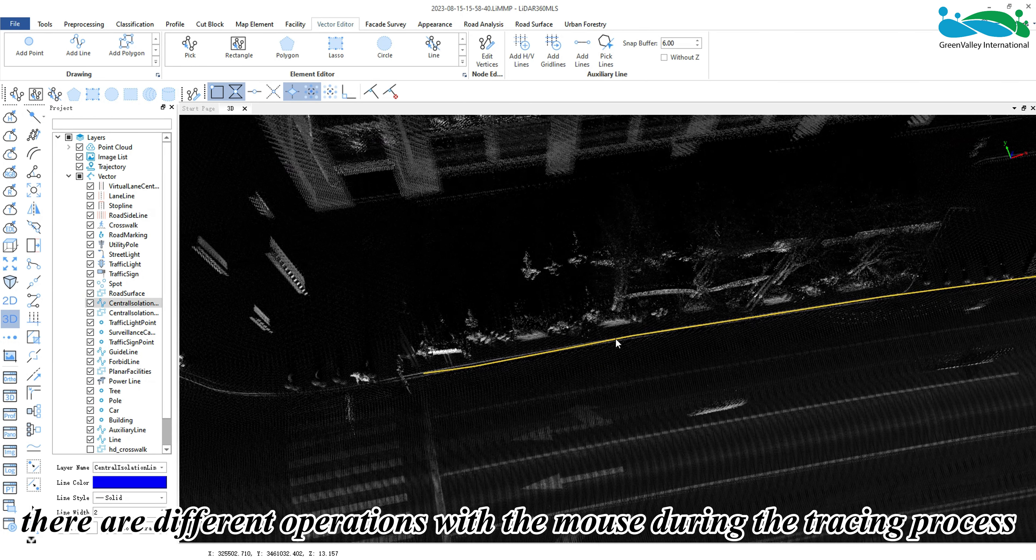
left_click(78, 48)
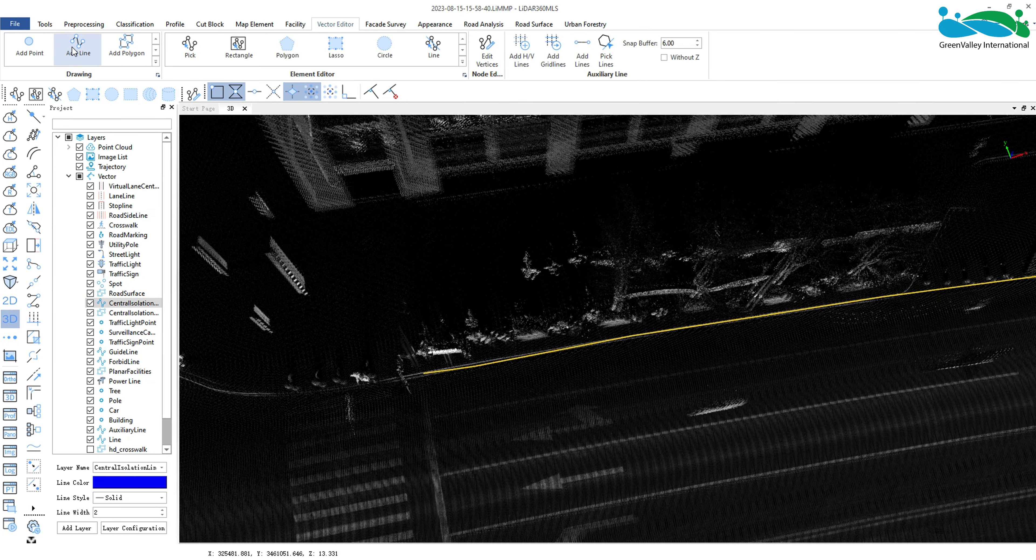
left_click(347, 389)
left_click(410, 378)
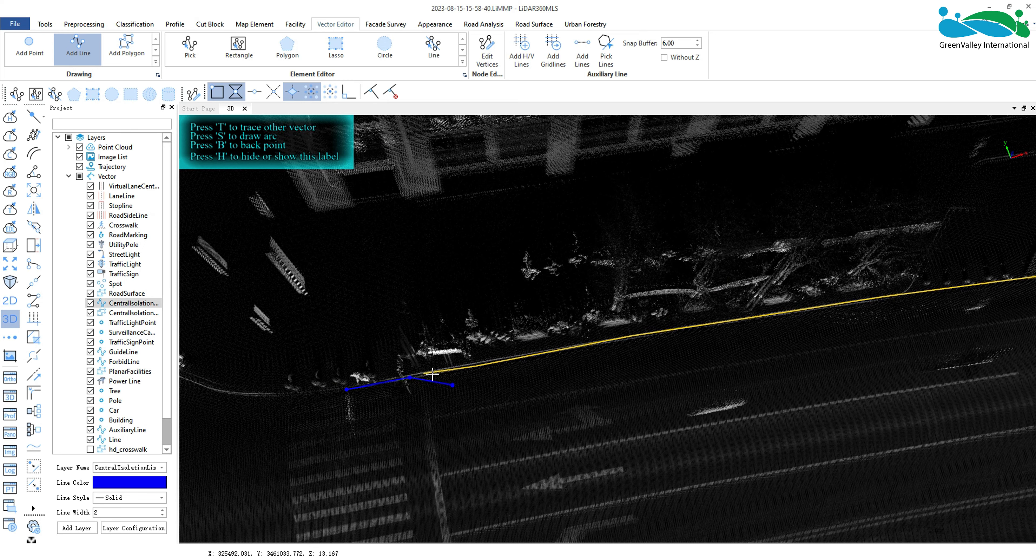
Step: Trace the first yellow line along the road edge to its endpoint at the gap beside the crosswalk
key("t")
mouse_move(710, 323)
middle_mouse_down()
mouse_move(423, 400)
mouse_move(340, 434)
middle_mouse_up()
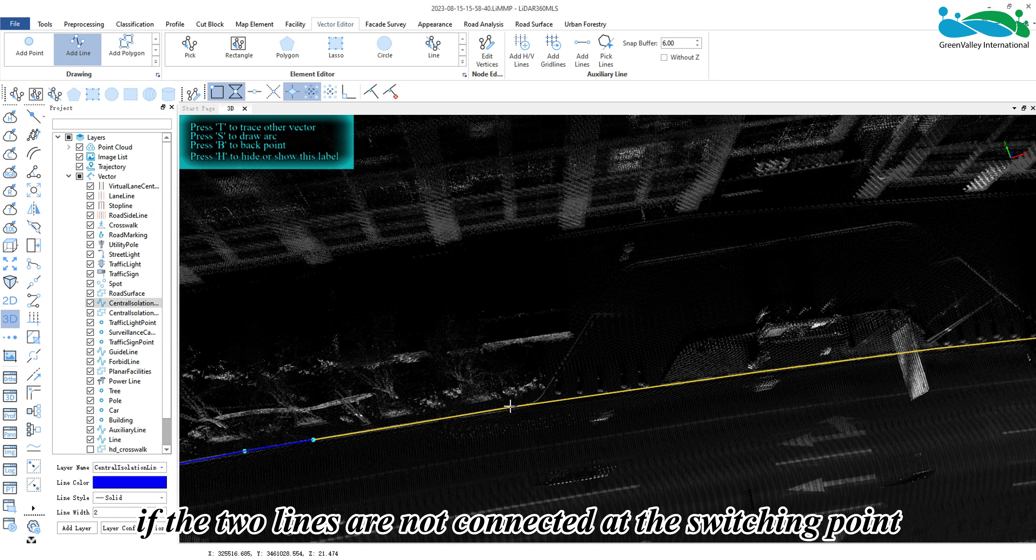
middle_click_drag(782, 368, 321, 400)
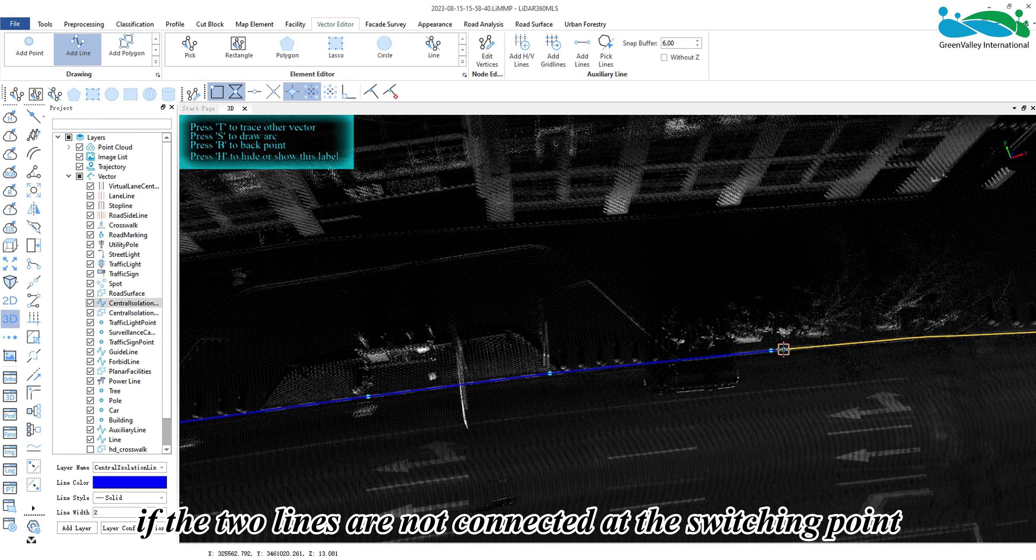
middle_click_drag(784, 349, 298, 421)
middle_click_drag(604, 393, 454, 393)
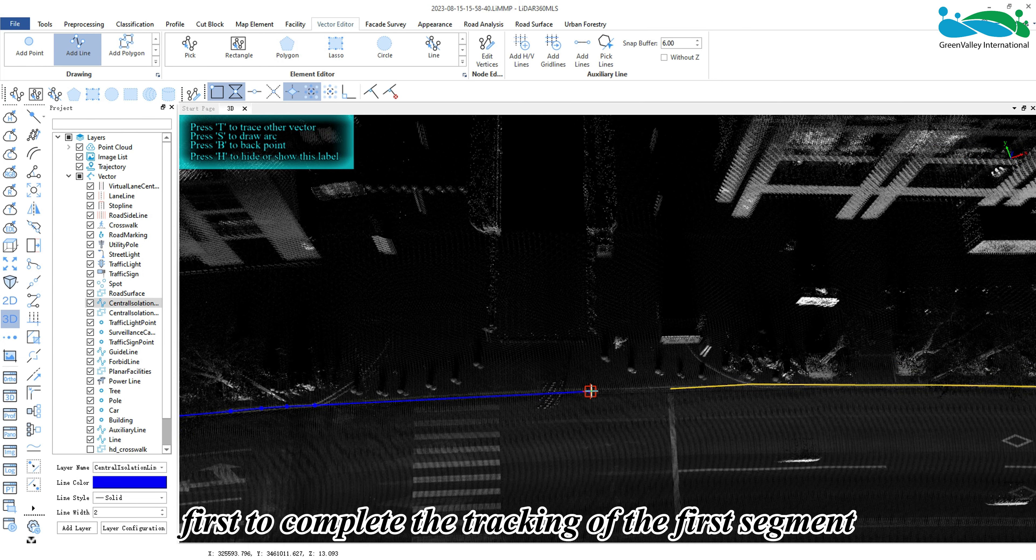
left_click(589, 393)
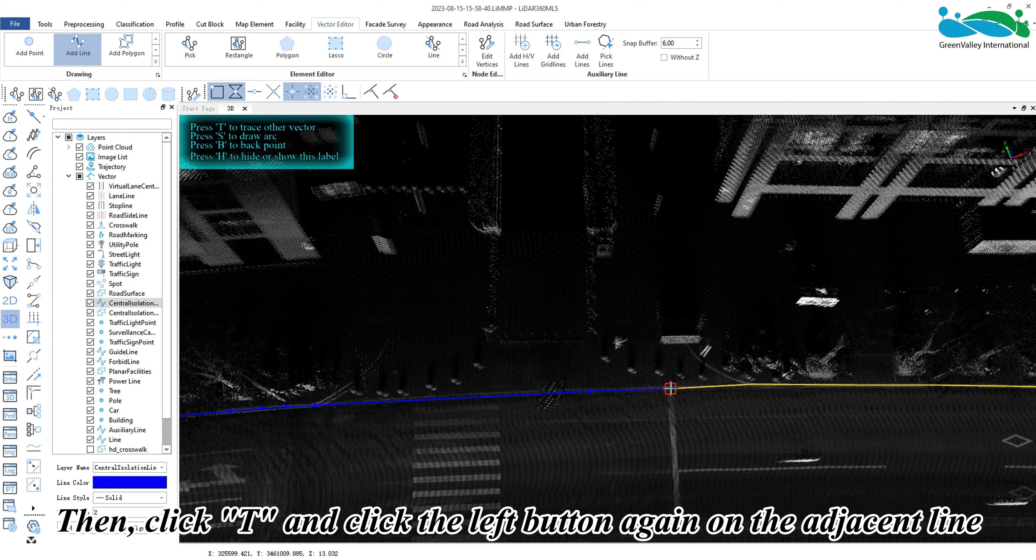
Step: Restart tracing on the adjacent yellow line across the gap and follow it to its junction with the connected line
key("t")
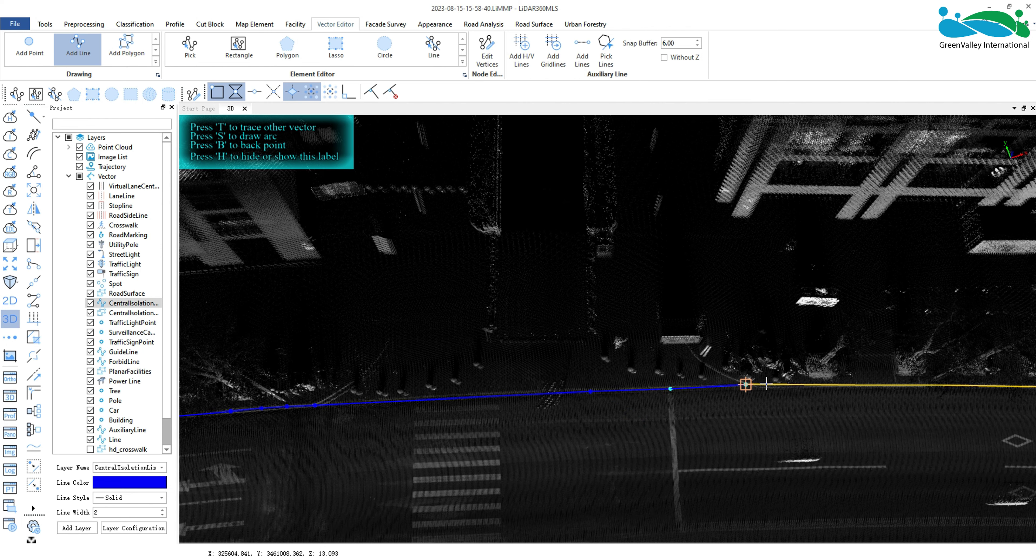
middle_click_drag(814, 384, 324, 382)
middle_click_drag(675, 382, 342, 382)
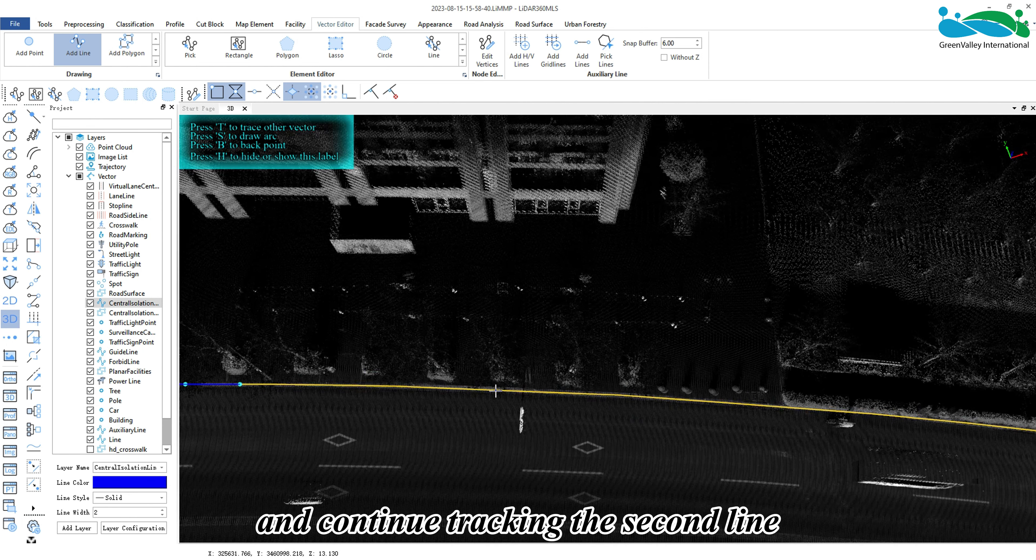
middle_click_drag(530, 389, 205, 377)
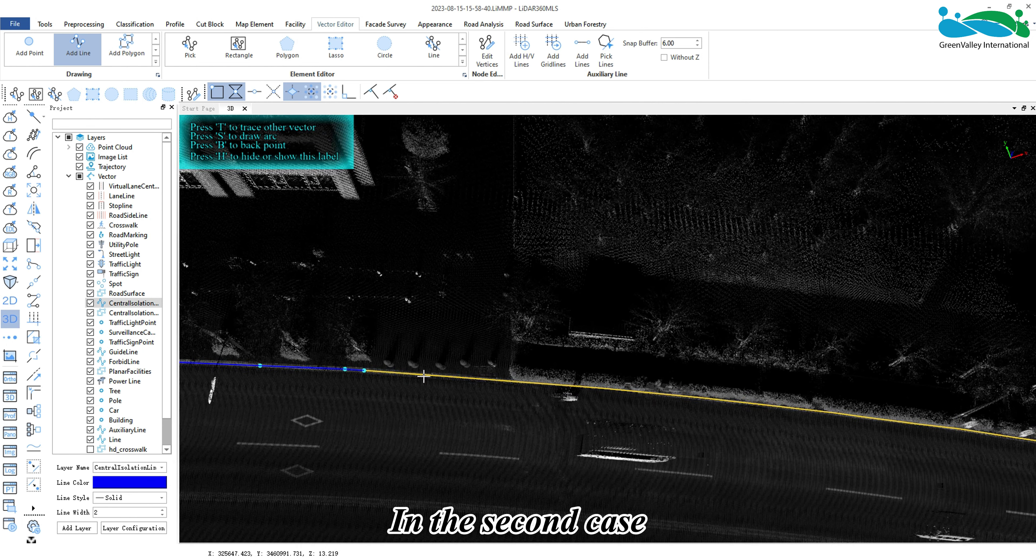
left_click(447, 377)
left_click(590, 387)
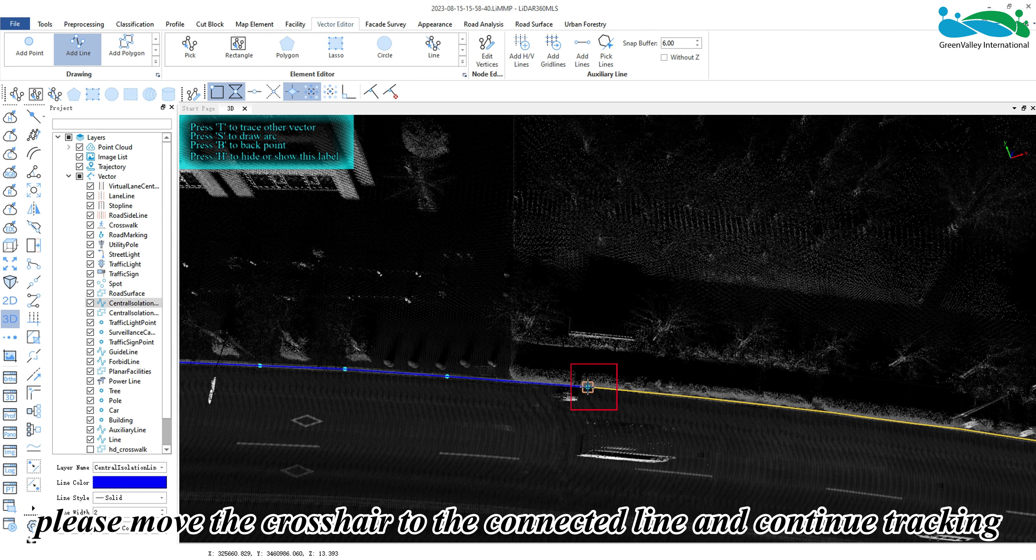
Step: Continue the trace along the connected yellow line past the trees, complete the line object, and select it with Pick
middle_click_drag(796, 428, 639, 387)
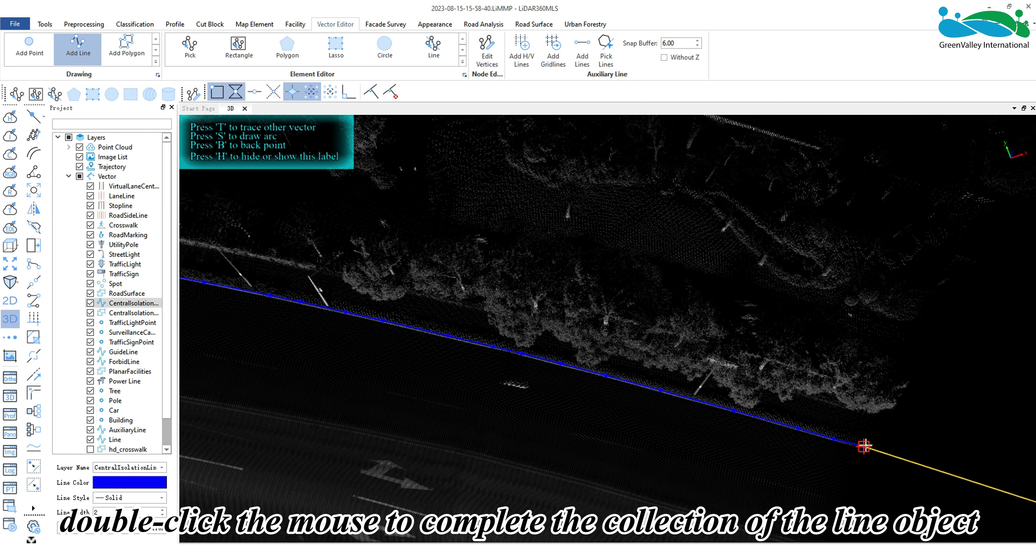
double_click(779, 421)
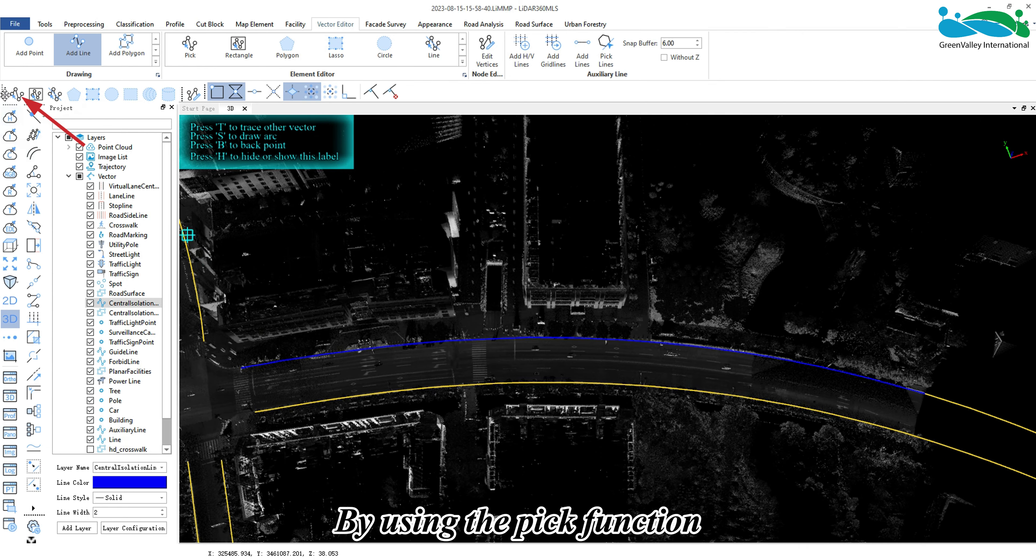
left_click(16, 93)
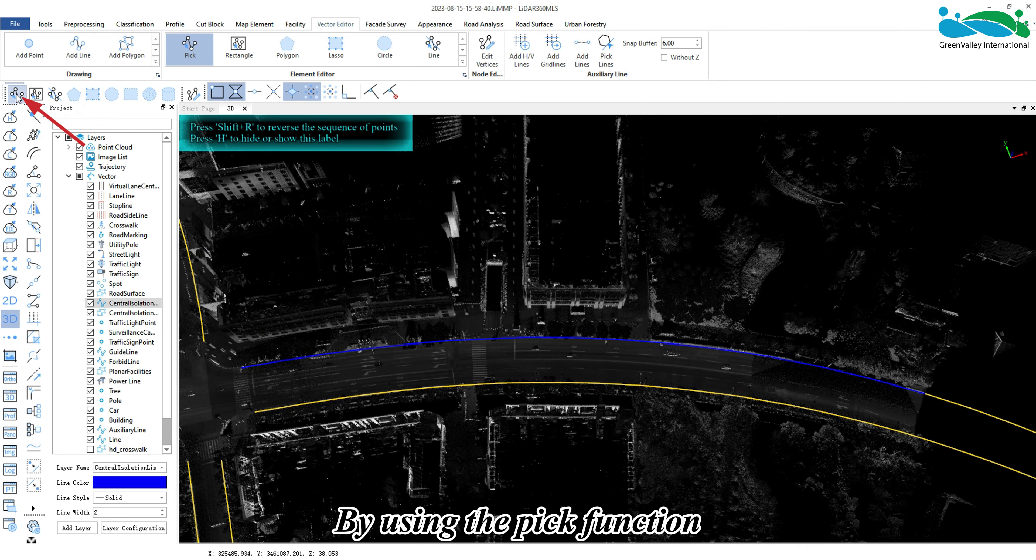
left_click(244, 366)
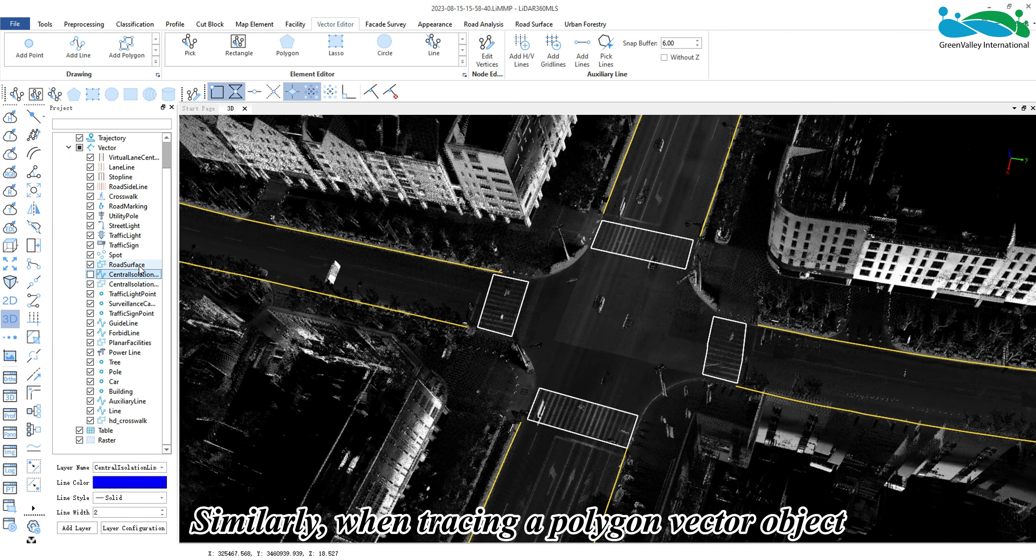
Step: Start a polygon on the PlanarFacilities layer and trace the lower crosswalk's outer edge around to its inner corner at the curb
left_click(119, 345)
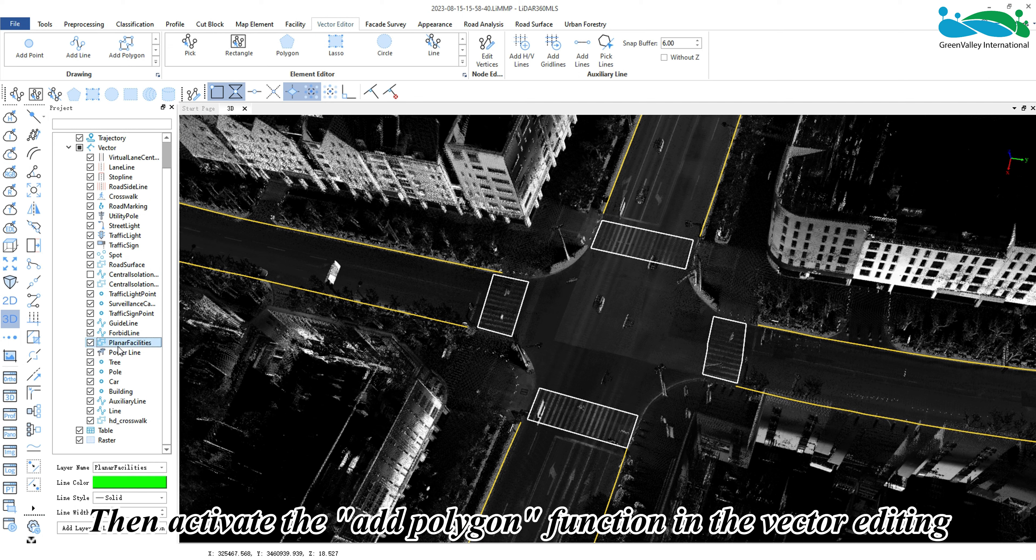
left_click(119, 56)
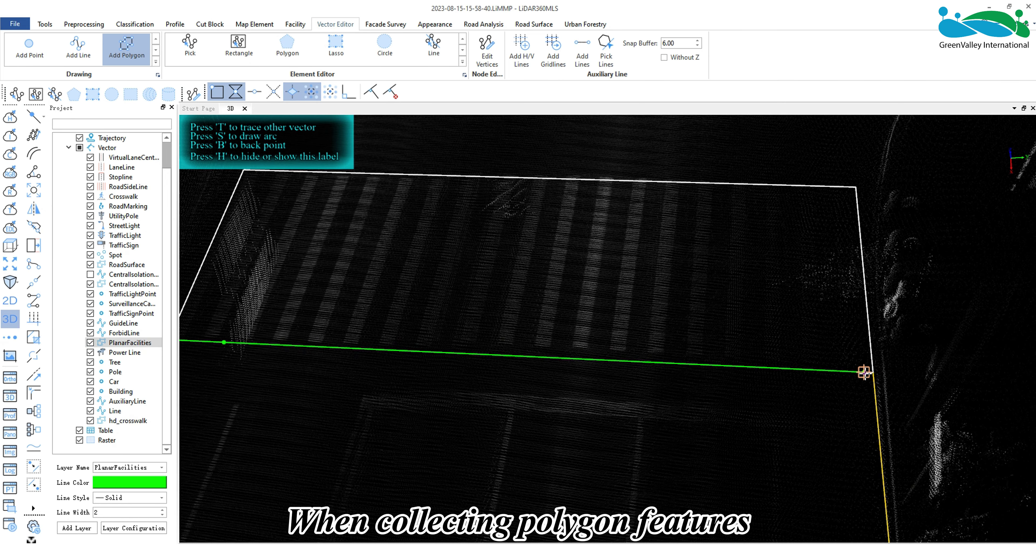
left_click(865, 373)
middle_click_drag(865, 372, 662, 471)
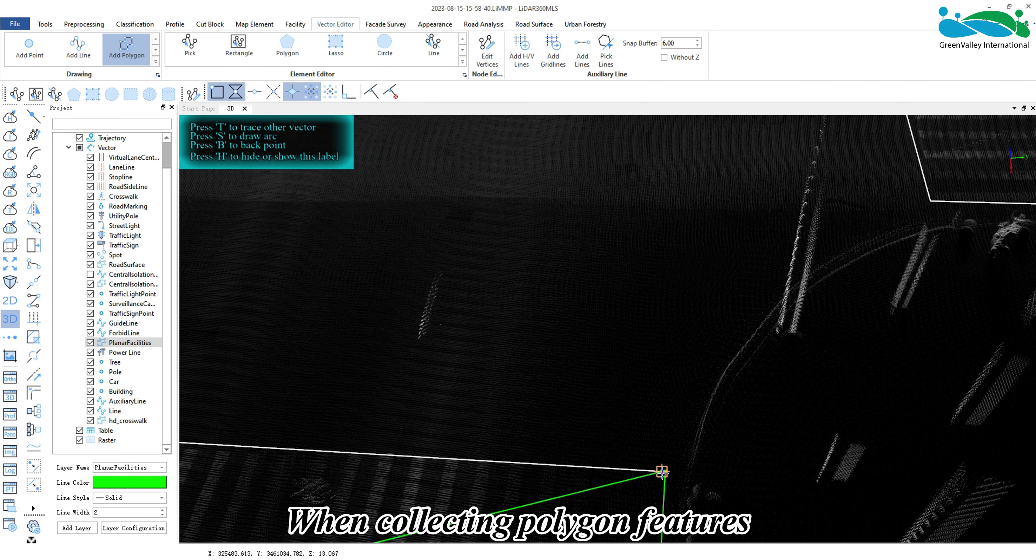
left_click(664, 471)
Step: Add an arc along the curb to the right crosswalk and trace that crosswalk's outer edges to its far inner corner
scroll(669, 351, "down", 2)
key("s")
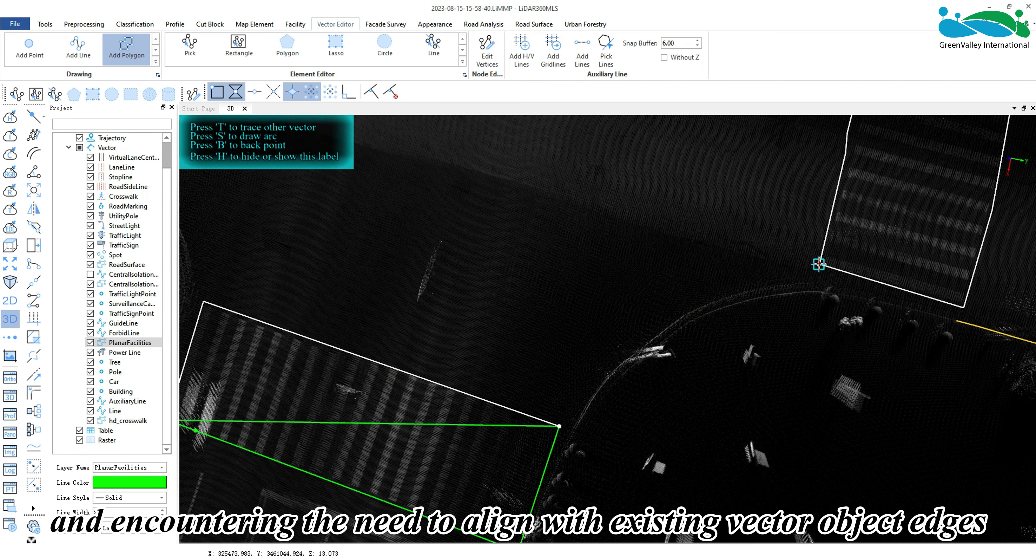
left_click(820, 264)
left_click(648, 326)
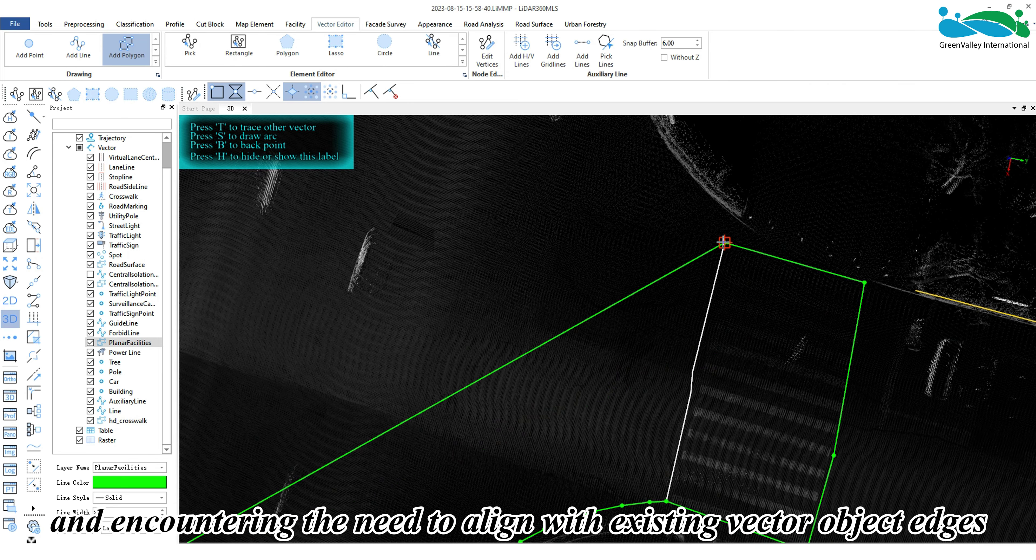
left_click(724, 243)
Step: Continue the polygon with an arc along the curb from the right crosswalk to the upper crosswalk's nearest inner corner
middle_click_drag(678, 232, 743, 448)
key("t")
left_click(677, 227)
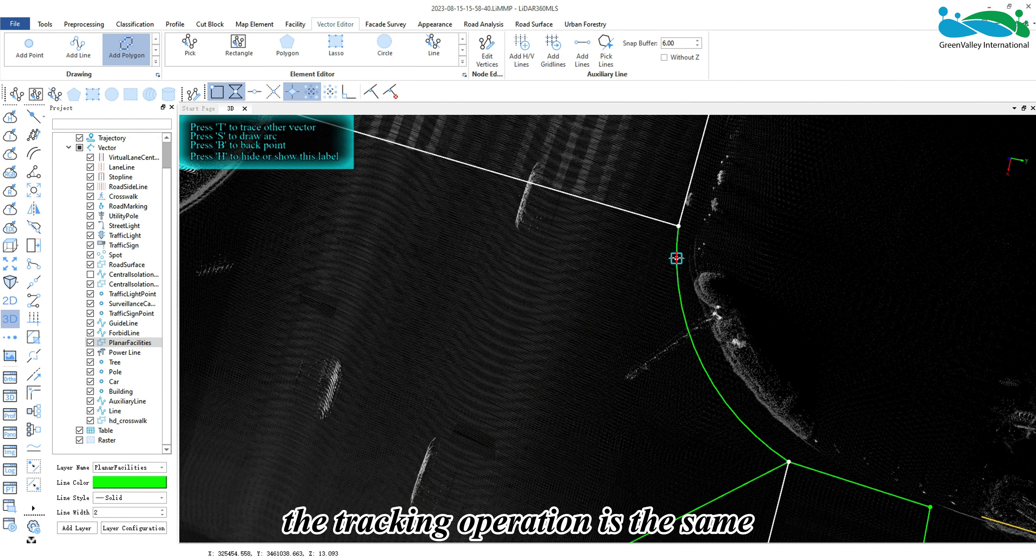
left_click(676, 257)
Step: Trace the upper crosswalk's outer edges around to its inner corner on the opposite side of the road
middle_click_drag(677, 228, 669, 367)
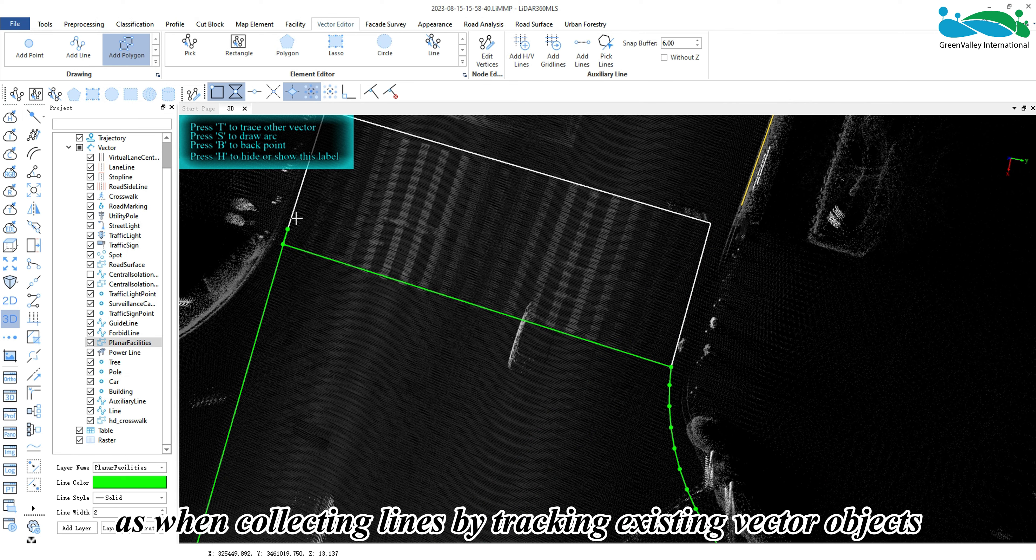
middle_click_drag(284, 243, 317, 308)
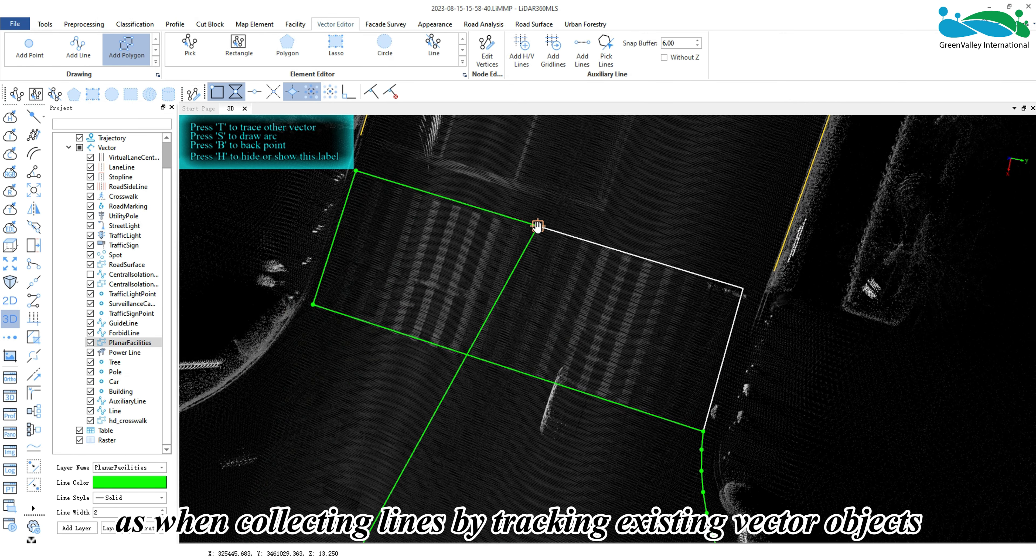
key("t")
left_click(709, 412)
left_click(744, 288)
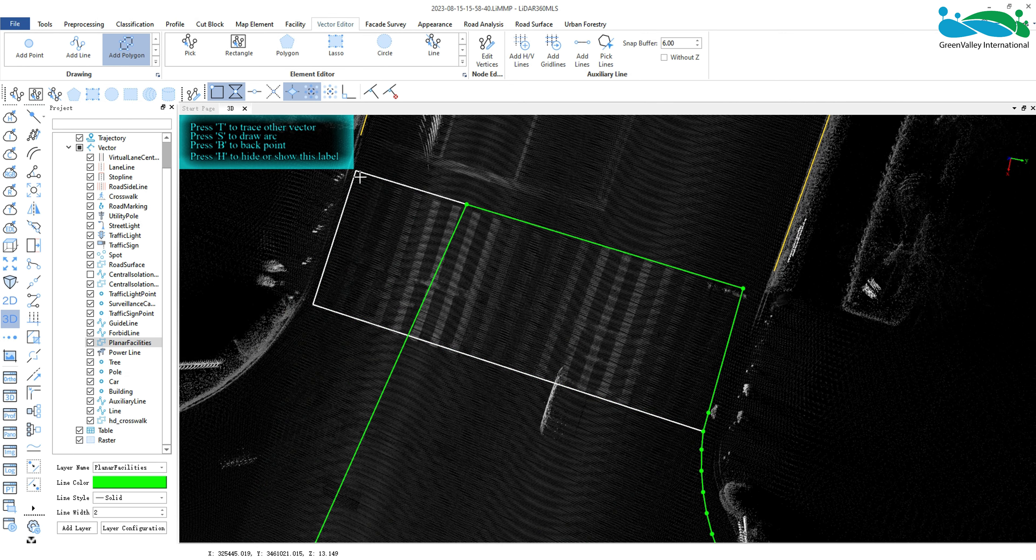
left_click(356, 171)
left_click(312, 304)
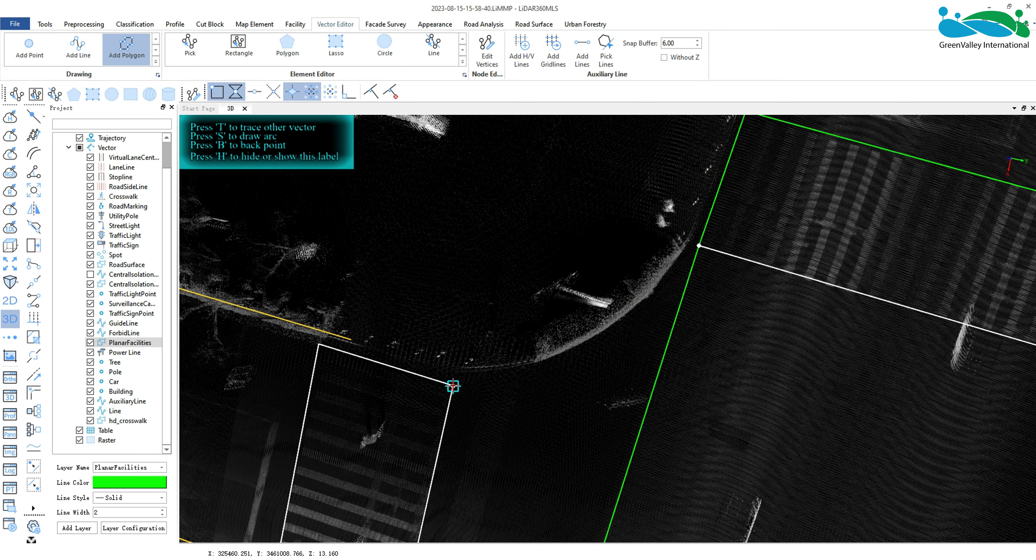
Step: Add an arc along the curb to the left crosswalk and trace its outer edges to its far inner corner
left_click(453, 386)
left_click(544, 370)
left_click(318, 345)
middle_click_drag(312, 343, 374, 119)
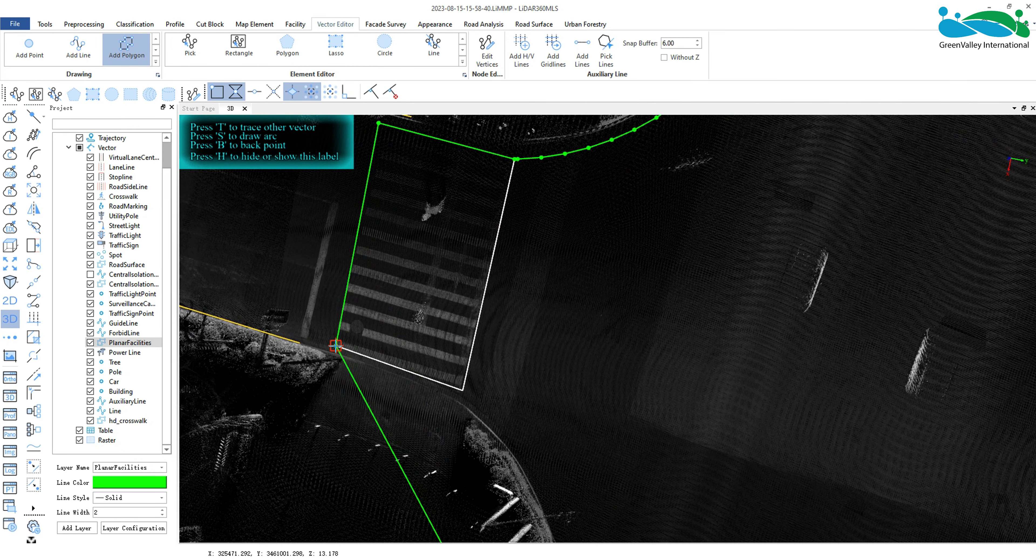
left_click(336, 346)
left_click(462, 391)
Step: Add the last arc along the curb to the lower crosswalk, trace its side edge, and finish the polygon at its outer corner
middle_click_drag(462, 391, 419, 223)
key("s")
left_click(530, 412)
left_click(532, 434)
middle_click_drag(545, 407, 614, 301)
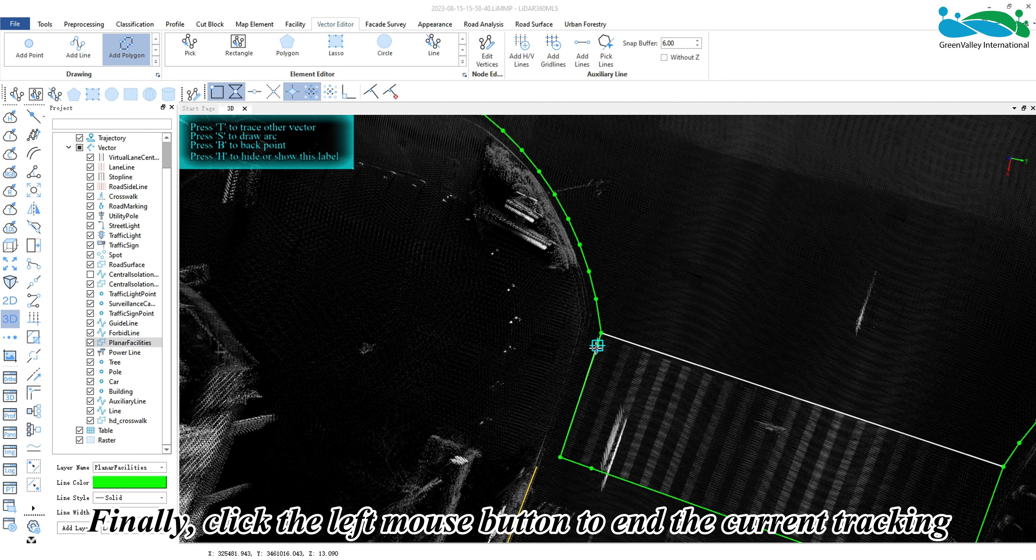
double_click(559, 456)
Step: Hide the hd_crosswalk layer to leave the intersection polygon without the crosswalk outlines
scroll(684, 429, "down", 5)
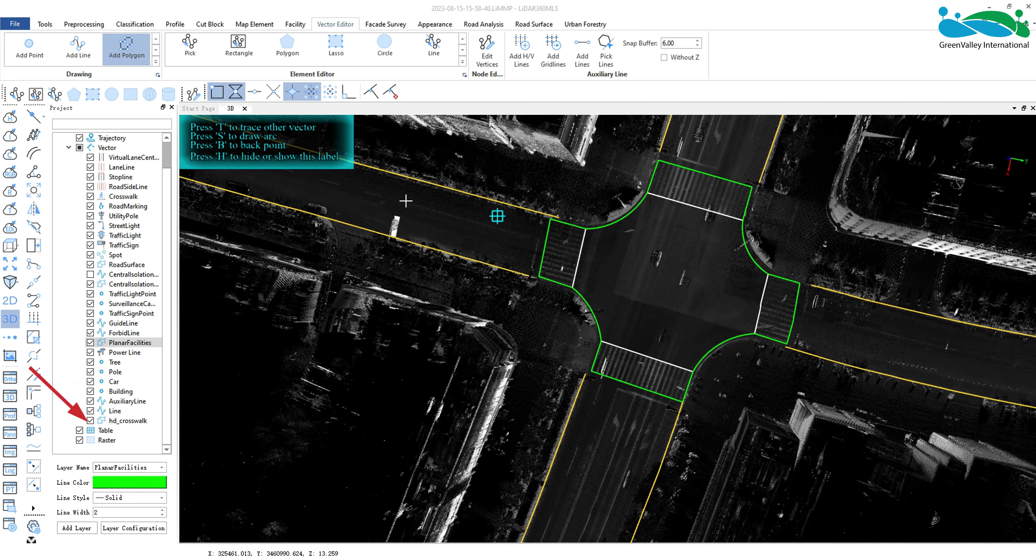
left_click(90, 420)
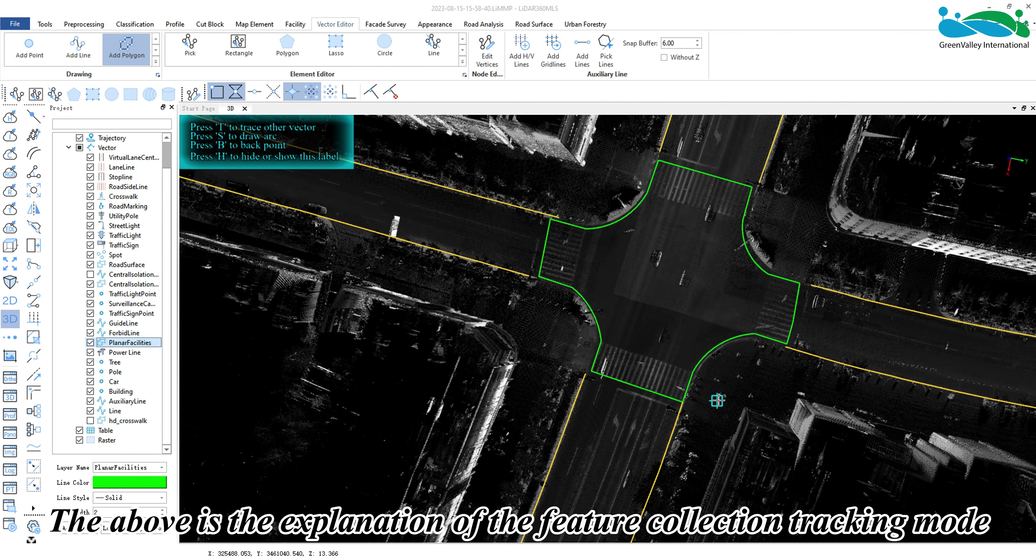
middle_click_drag(734, 398, 729, 408)
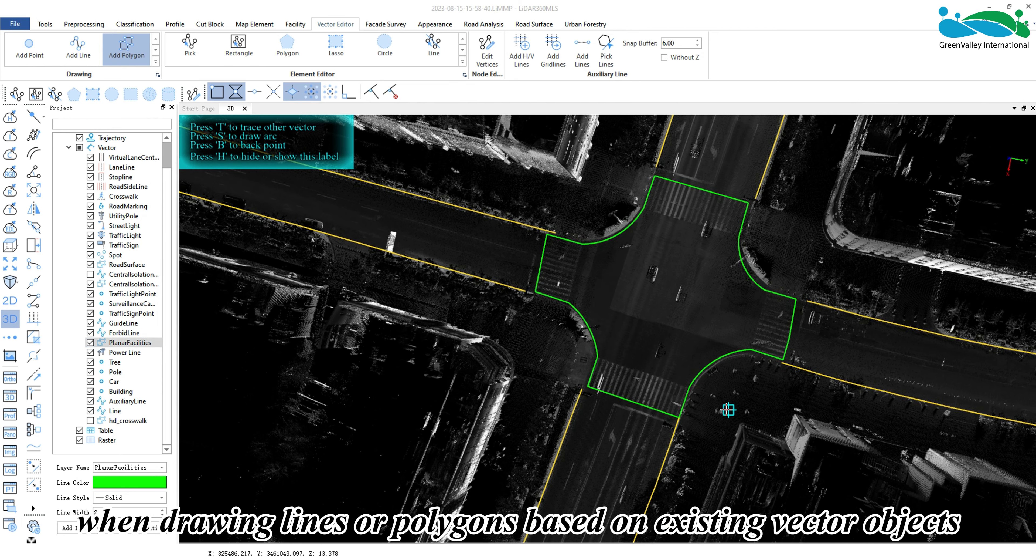